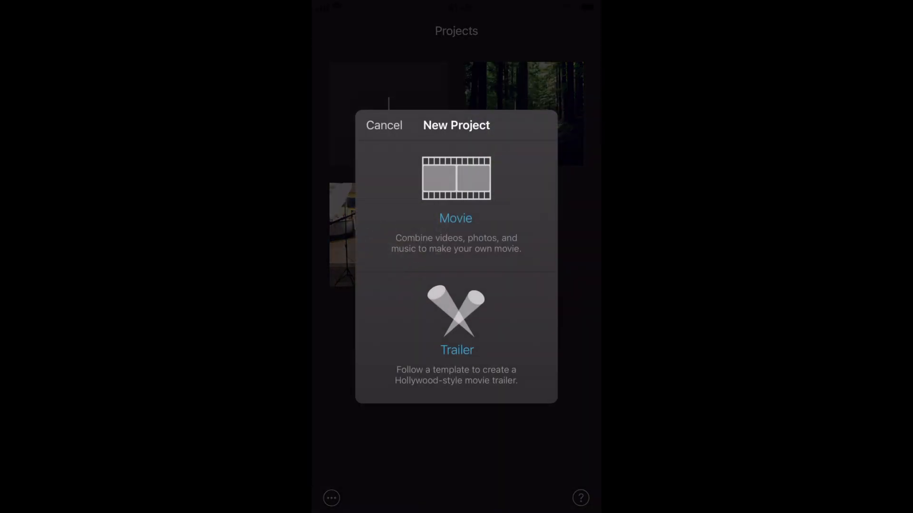
# Create a new Movie project for the Audio editing 1 clip
pyautogui.click(455, 200)
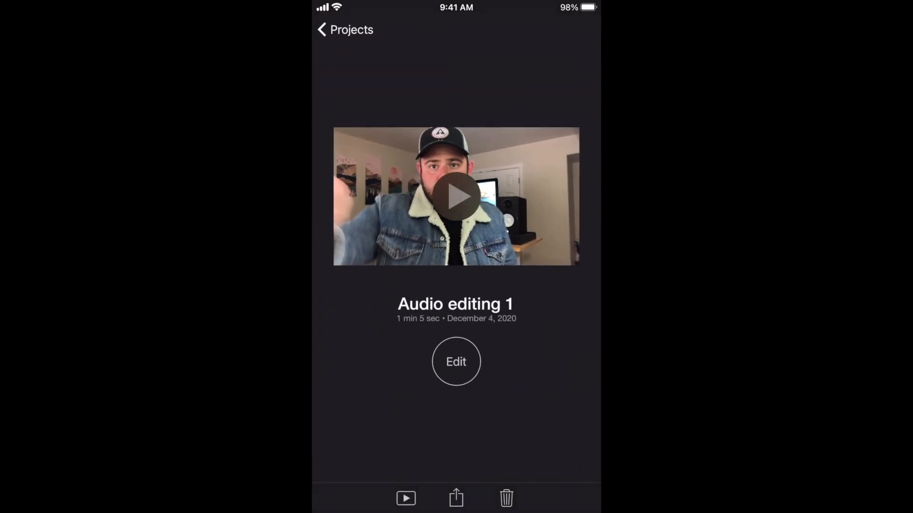
# Share the Audio editing 1 movie and save it to the phone as a video
pyautogui.click(455, 498)
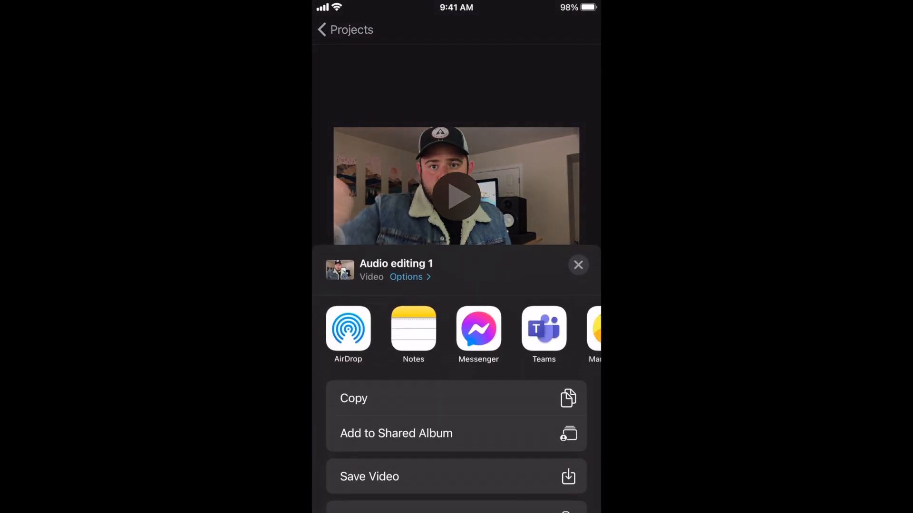
pyautogui.click(455, 472)
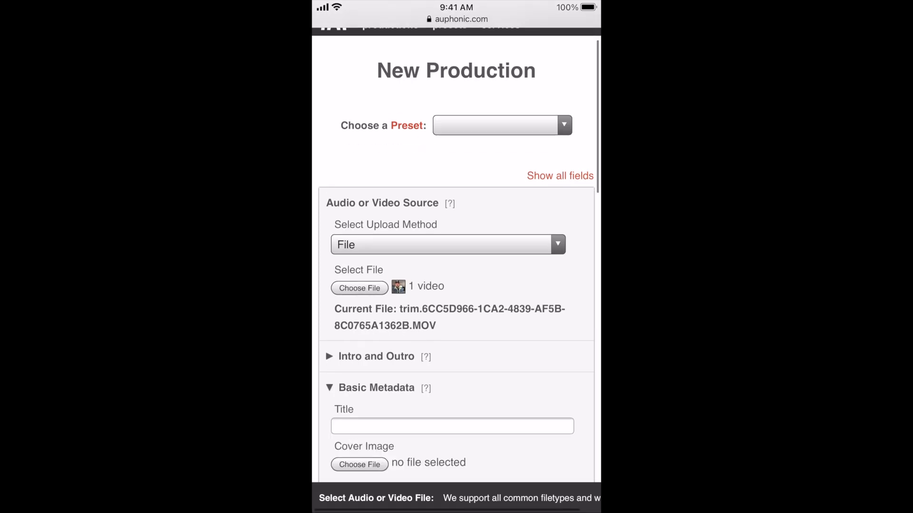
pyautogui.scroll(-10, 457, 285)
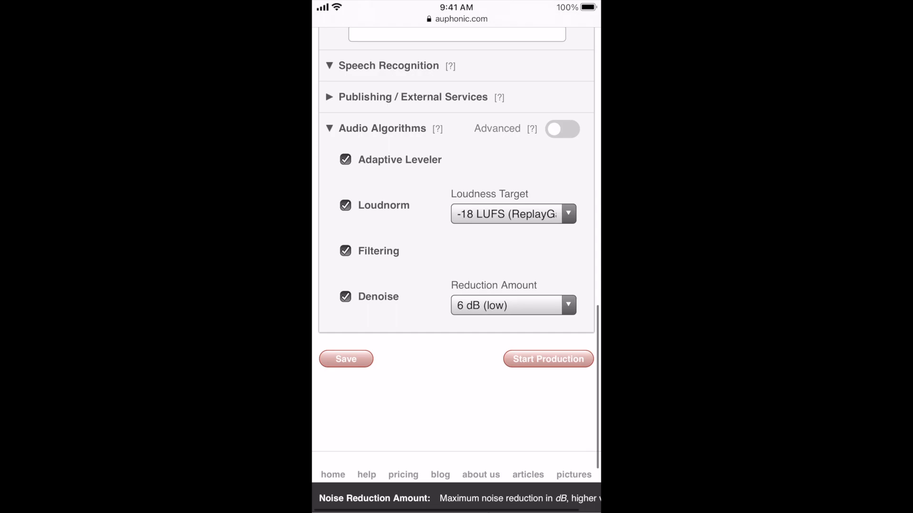
pyautogui.scroll(1, 457, 256)
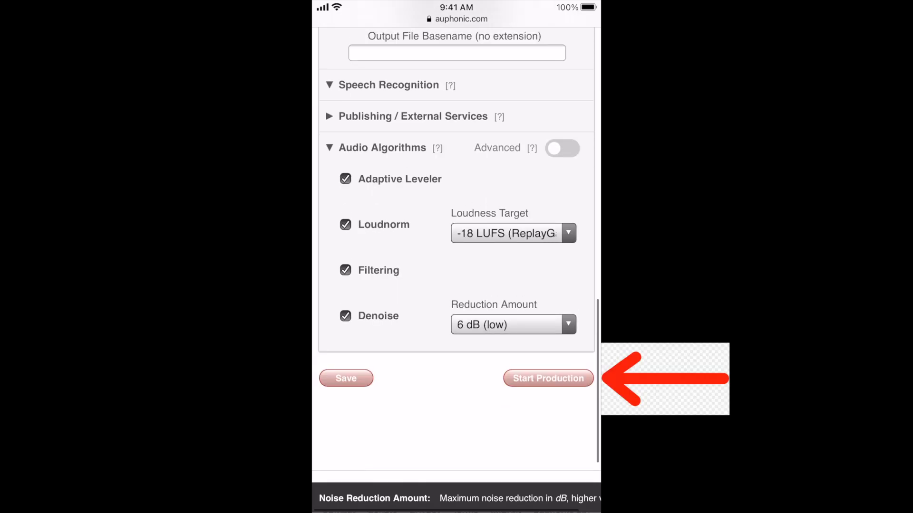
# Start the production to reach the confirmation listing credits and the m4a output
pyautogui.click(548, 378)
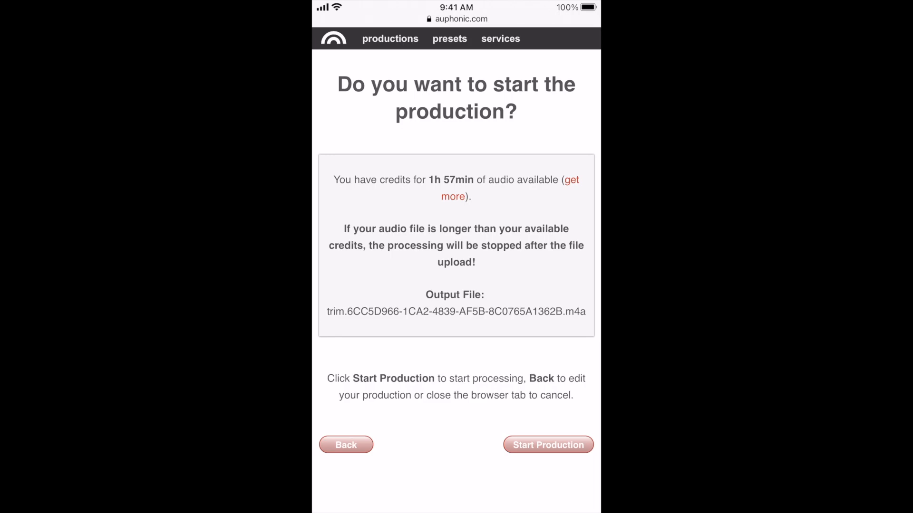
# Confirm Start Production so Auphonic processes and encodes the m4a audio
pyautogui.click(548, 445)
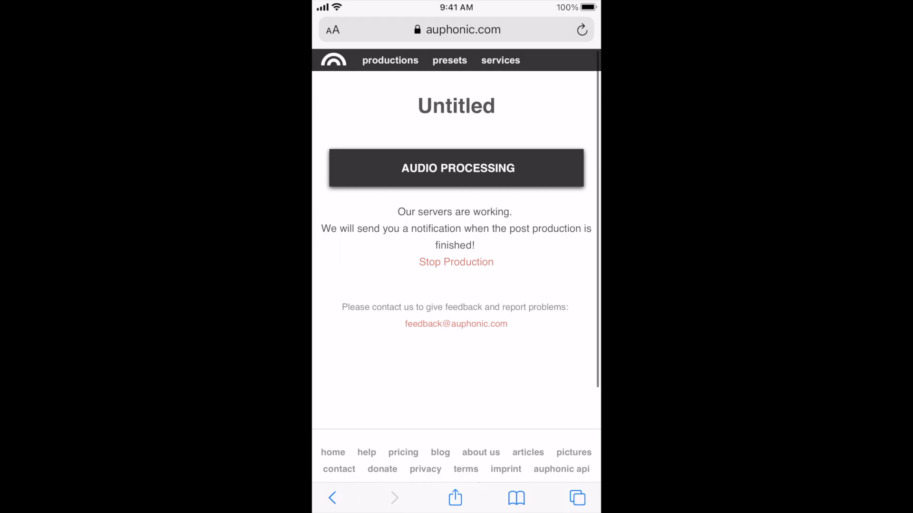
pyautogui.scroll(-2, 456, 258)
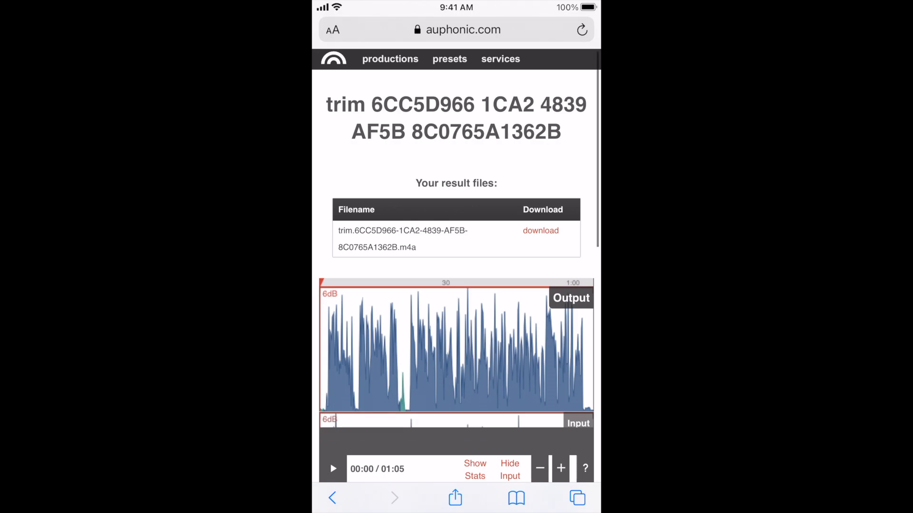
# Show the input waveform and play the processed output, seeking around 22 and 12 seconds
pyautogui.click(578, 423)
pyautogui.scroll(-3, 457, 286)
pyautogui.scroll(-1, 456, 286)
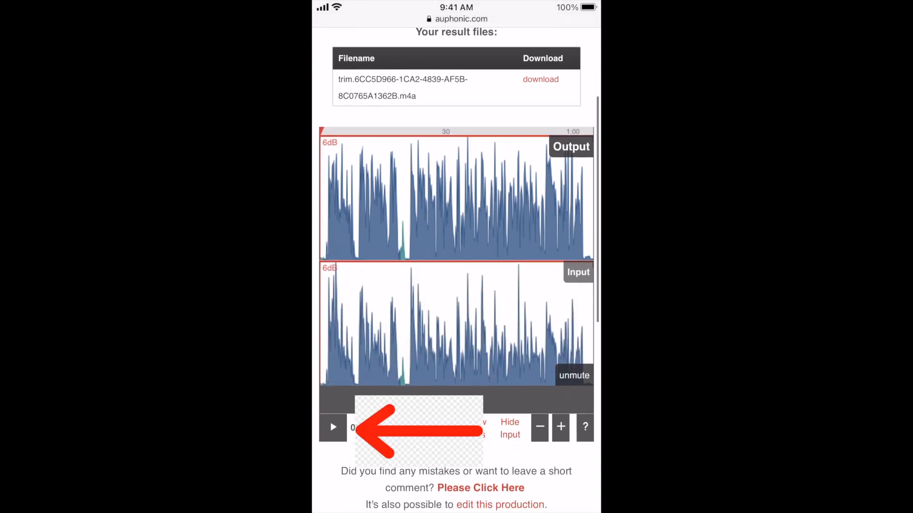
pyautogui.click(332, 427)
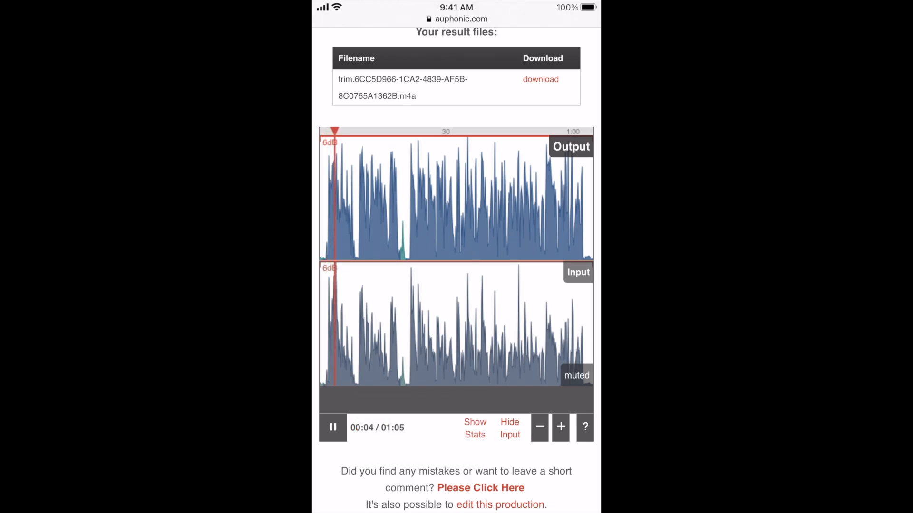
pyautogui.click(553, 200)
pyautogui.click(414, 200)
pyautogui.click(371, 199)
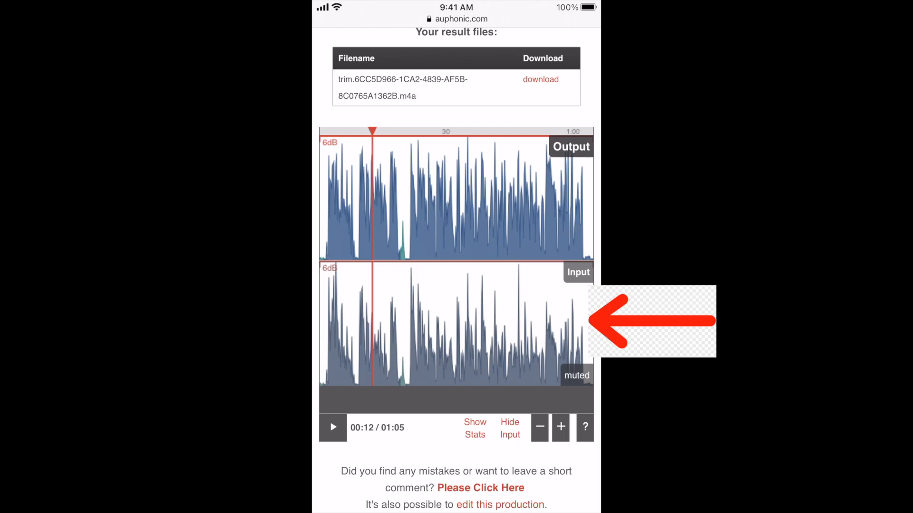
# Switch to the original input audio and play it for comparison
pyautogui.click(457, 324)
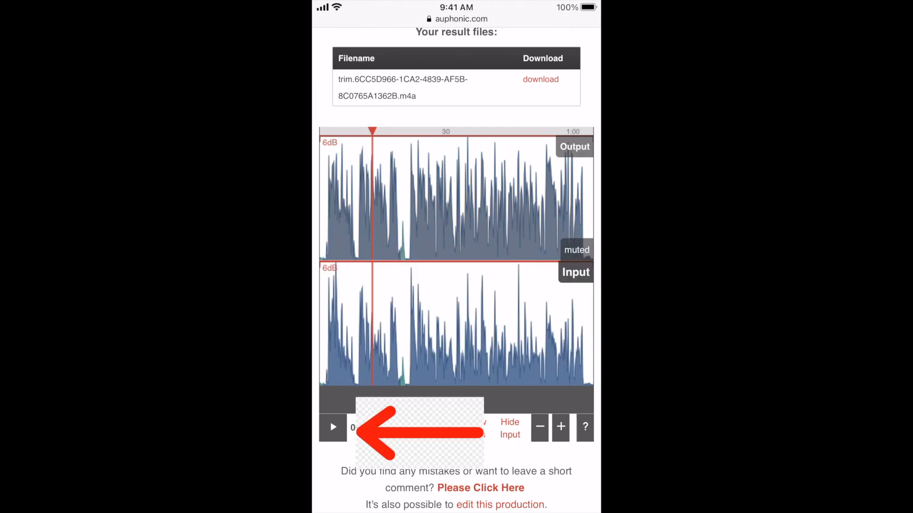
pyautogui.click(333, 427)
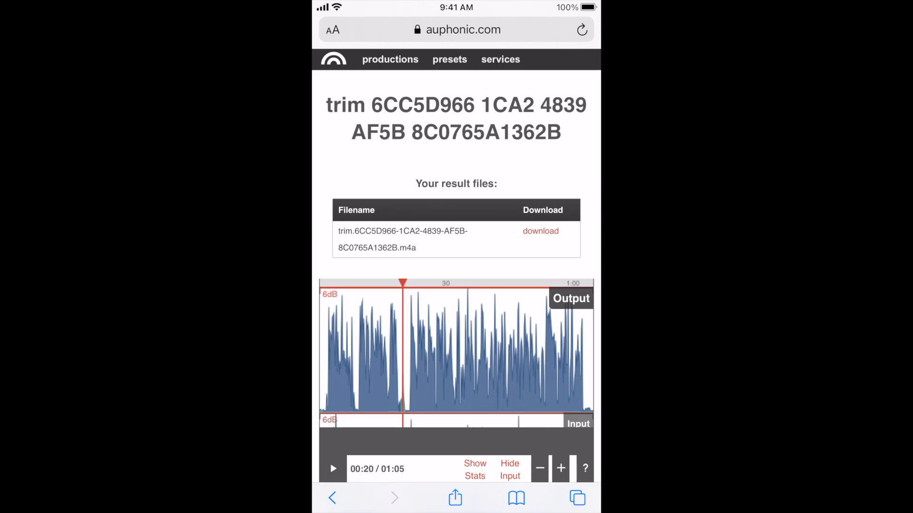
# Download the 2.1 MB m4a result file and open it from Safari's downloads
pyautogui.click(541, 231)
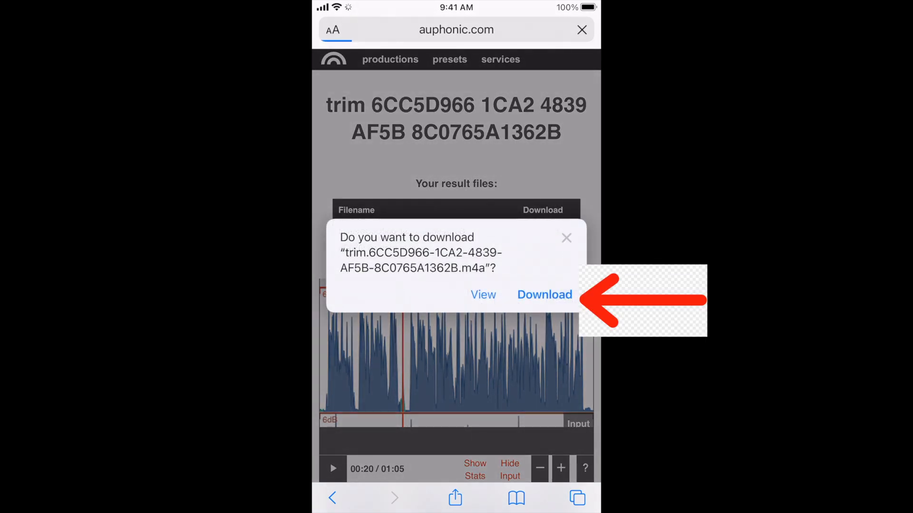
pyautogui.click(544, 295)
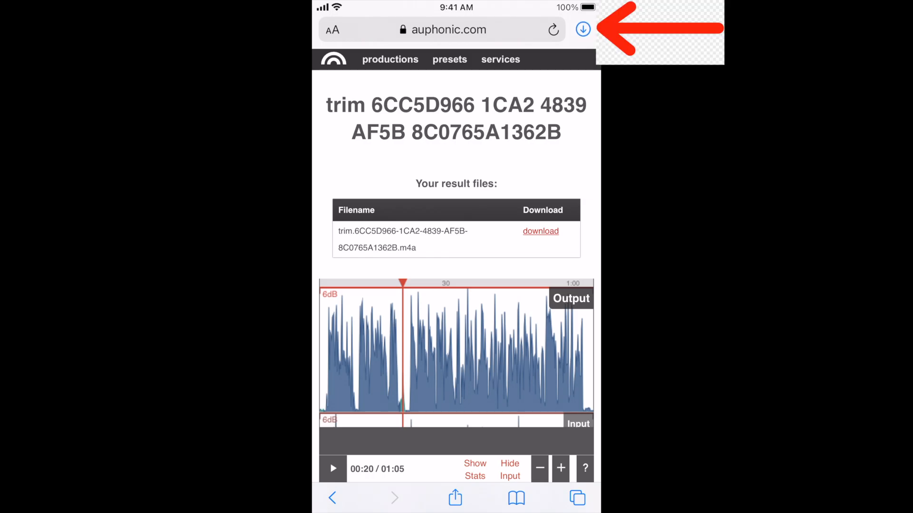
pyautogui.click(582, 29)
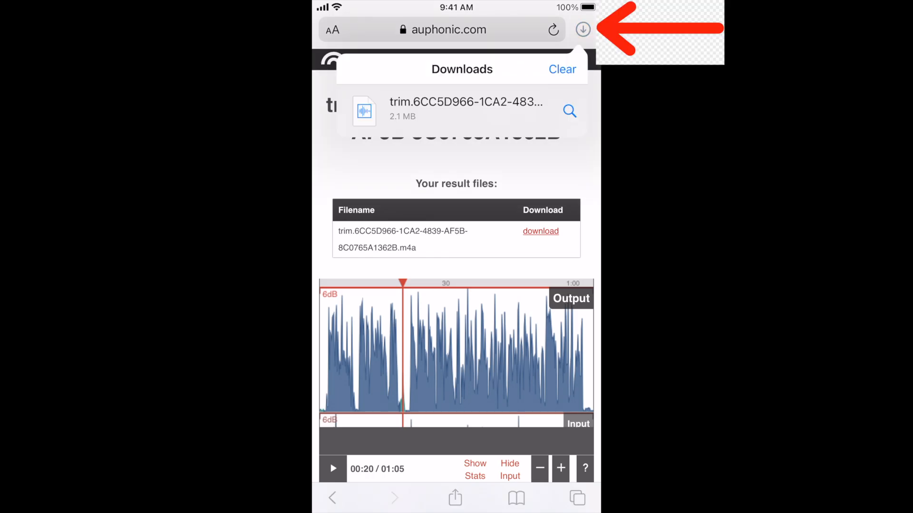
pyautogui.click(457, 108)
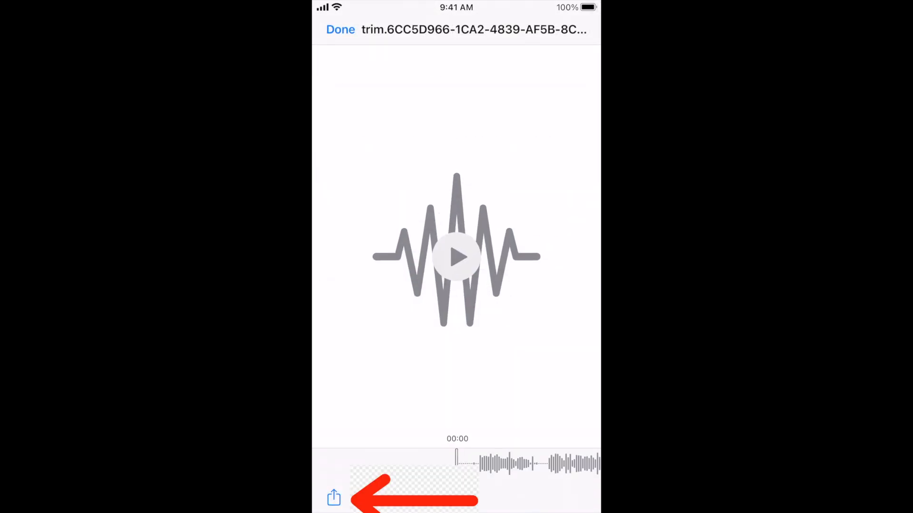
# Share the m4a audio preview to upload it to Google Drive
pyautogui.click(334, 497)
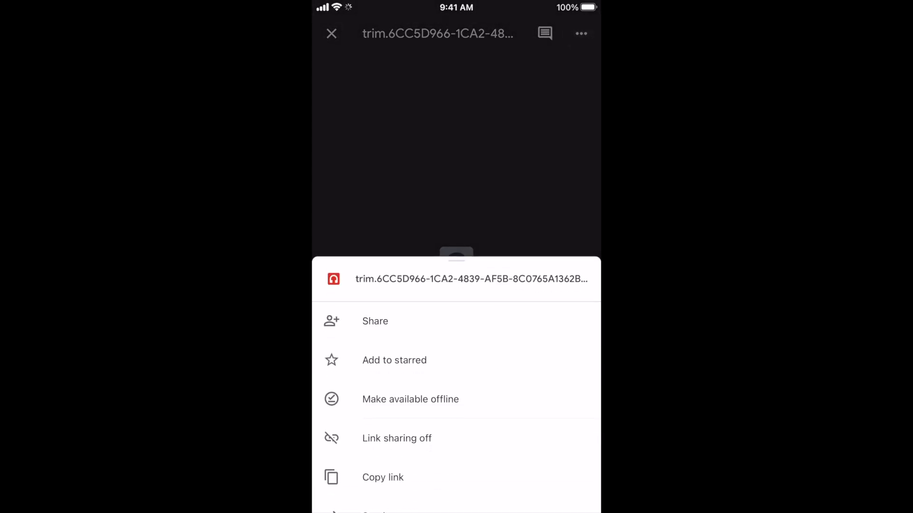
# Swipe up the file's bottom sheet to reveal link, copy and sharing actions
pyautogui.moveTo(456, 428)
pyautogui.mouseDown()
pyautogui.moveTo(457, 264)
pyautogui.moveTo(457, 321)
pyautogui.mouseUp()
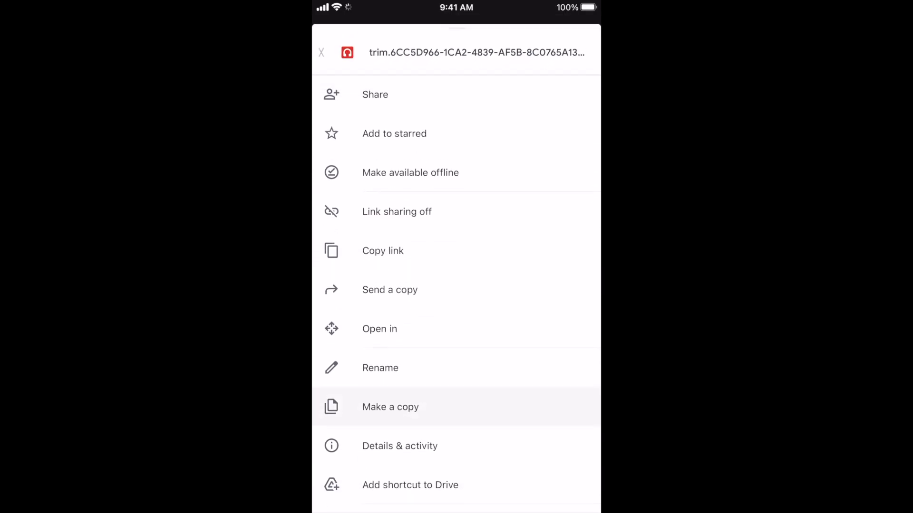